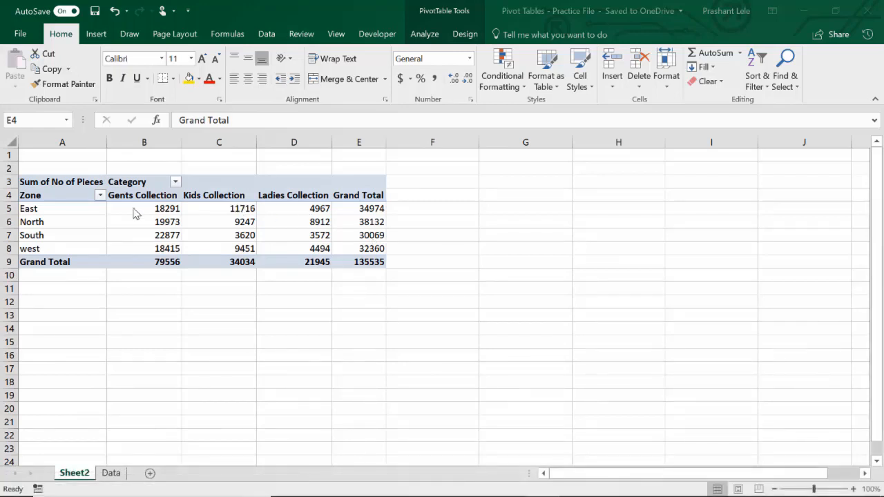
- Filter the pivot table's Zone row field to show only East
{"action": "left_click", "coordinate": [46, 194]}
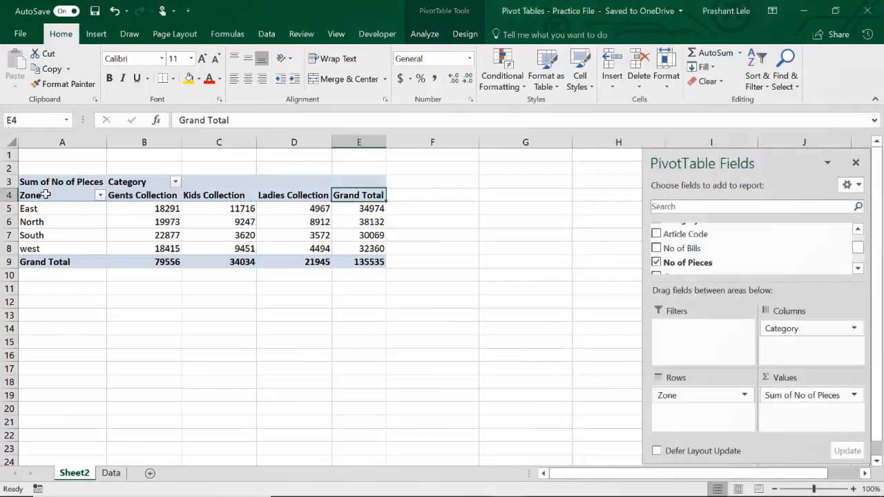
{"action": "left_click", "coordinate": [45, 195]}
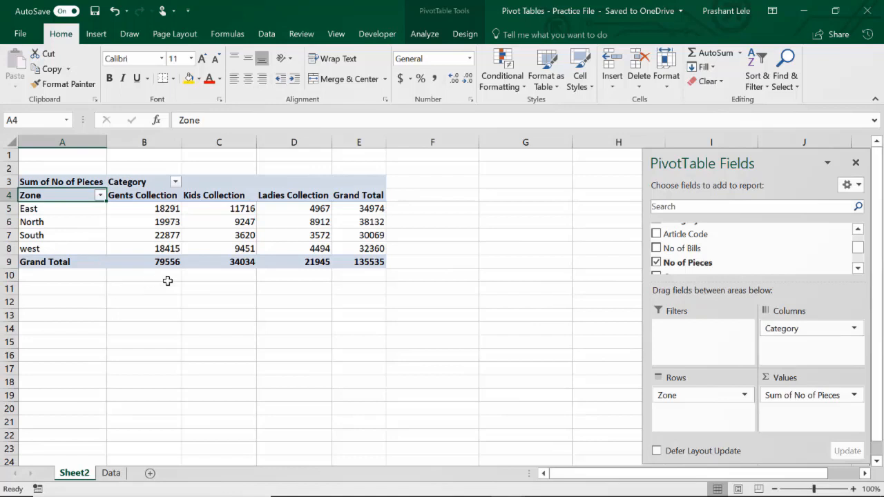
{"action": "left_click", "coordinate": [100, 197]}
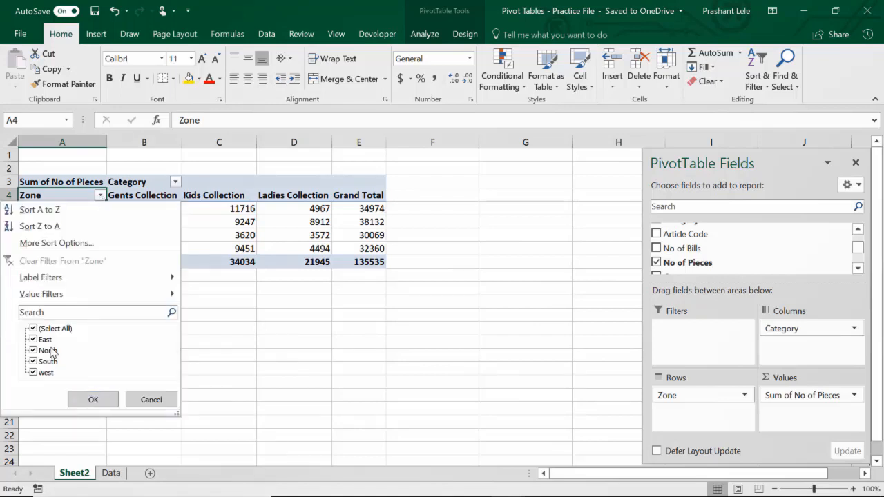
{"action": "left_click", "coordinate": [33, 329]}
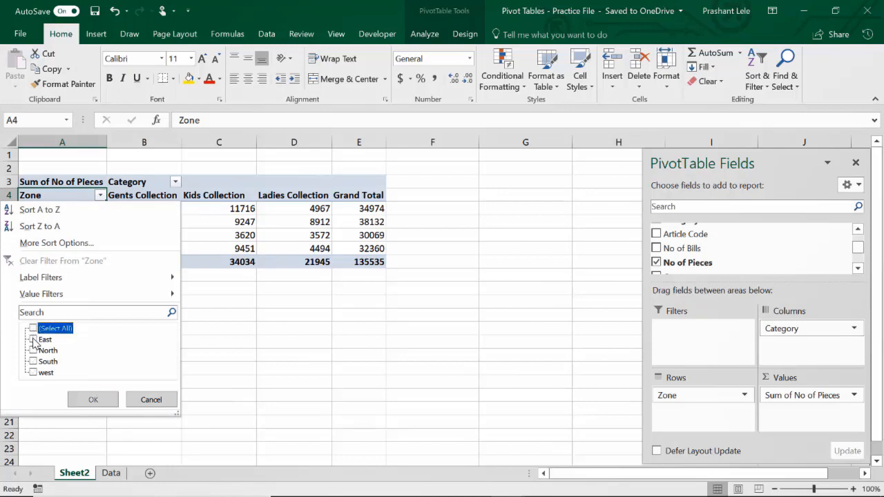
{"action": "left_click", "coordinate": [34, 340]}
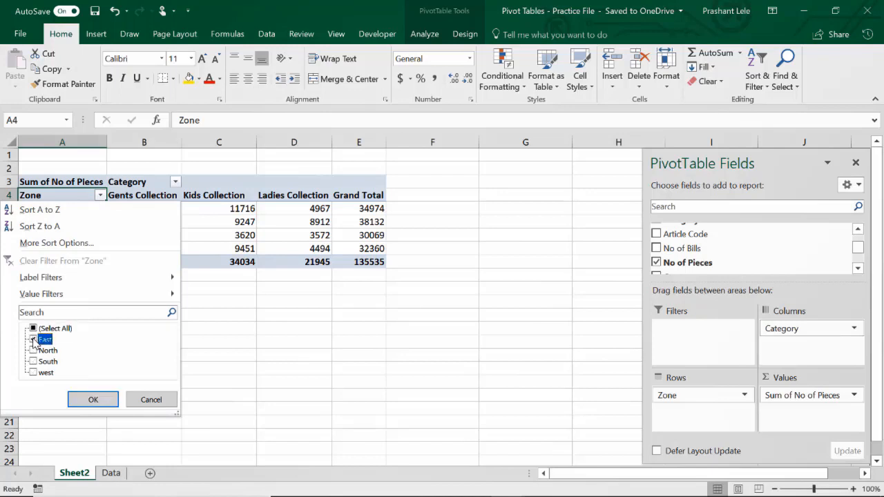
{"action": "left_click", "coordinate": [94, 400]}
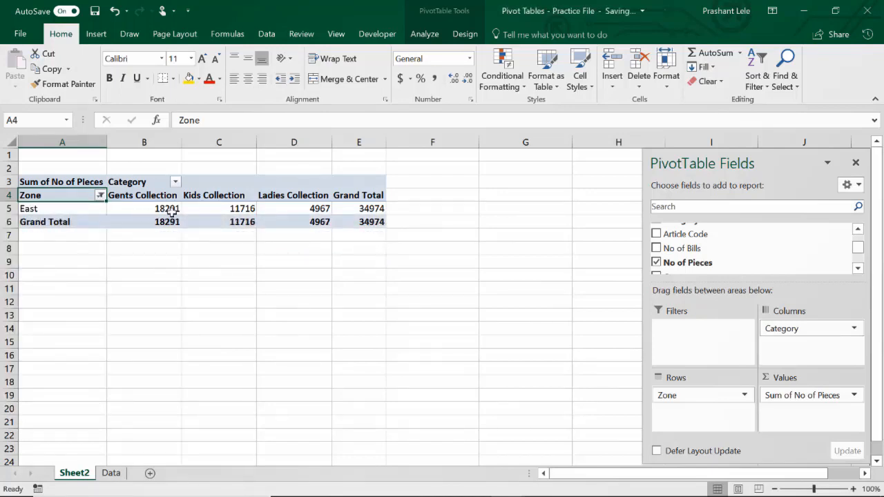
- Reselect all zones in the Zone filter
{"action": "left_click", "coordinate": [101, 196]}
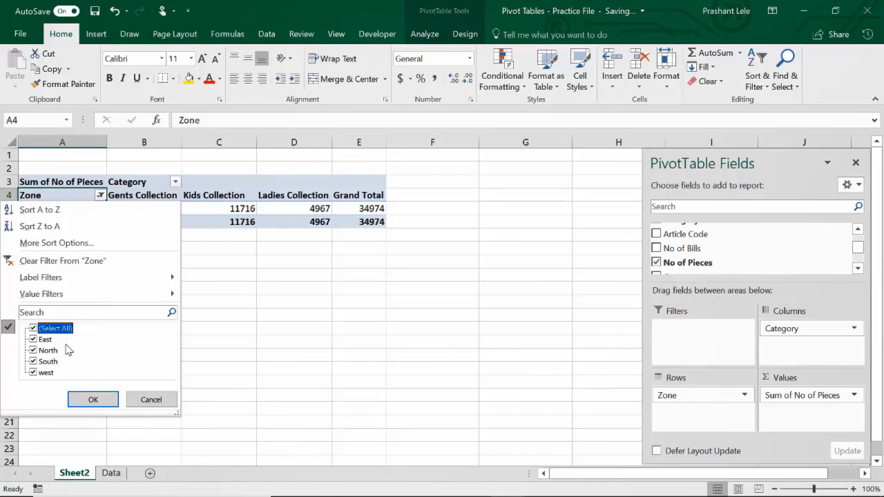
{"action": "left_click", "coordinate": [90, 400]}
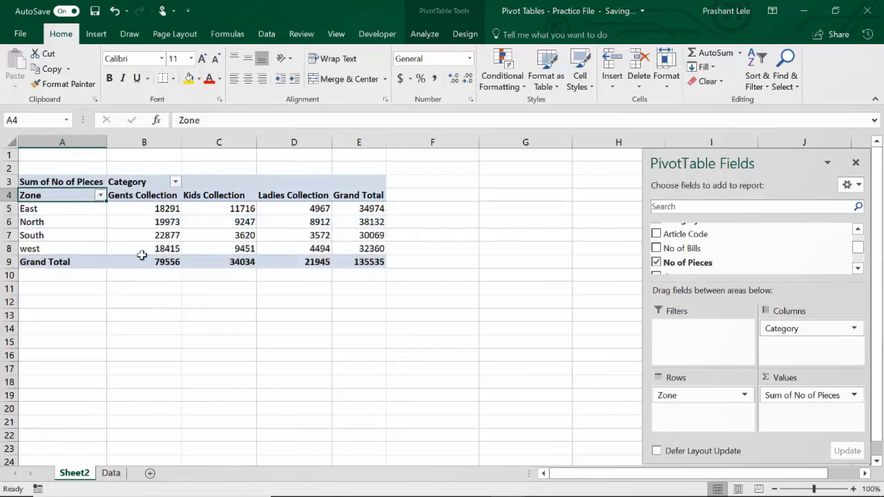
- Filter the pivot table's Category column field to show only Gents Collection
{"action": "left_click", "coordinate": [144, 196]}
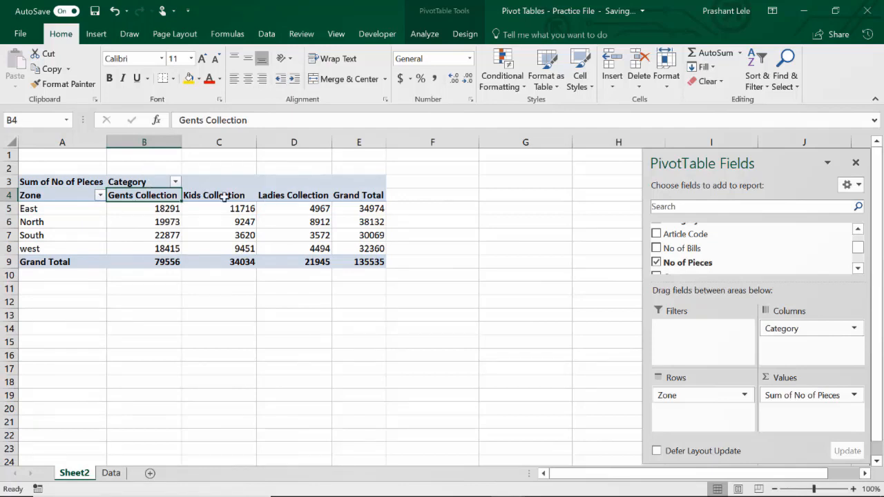
{"action": "left_click", "coordinate": [139, 182]}
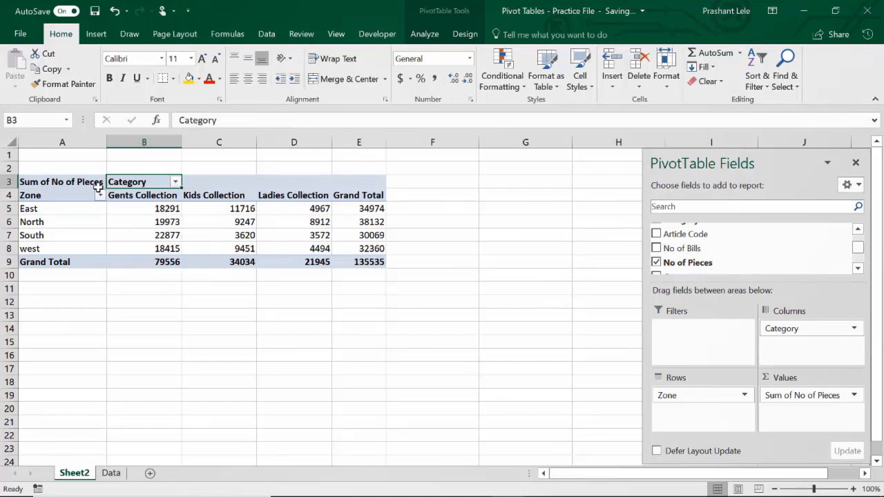
{"action": "left_click", "coordinate": [176, 183]}
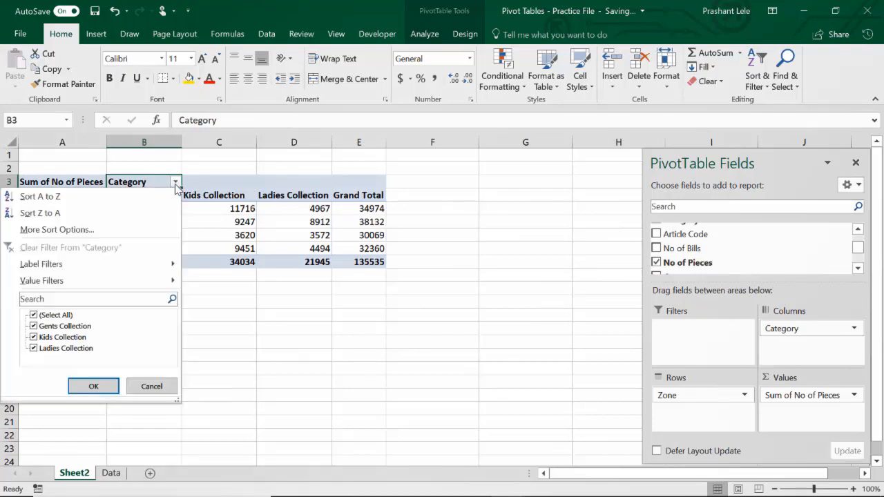
{"action": "left_click", "coordinate": [34, 315]}
{"action": "left_click", "coordinate": [34, 326]}
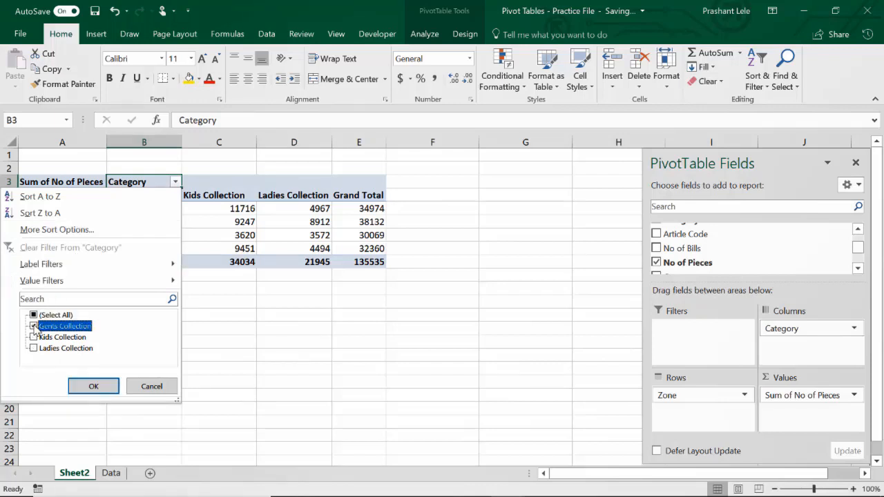
{"action": "left_click", "coordinate": [94, 387]}
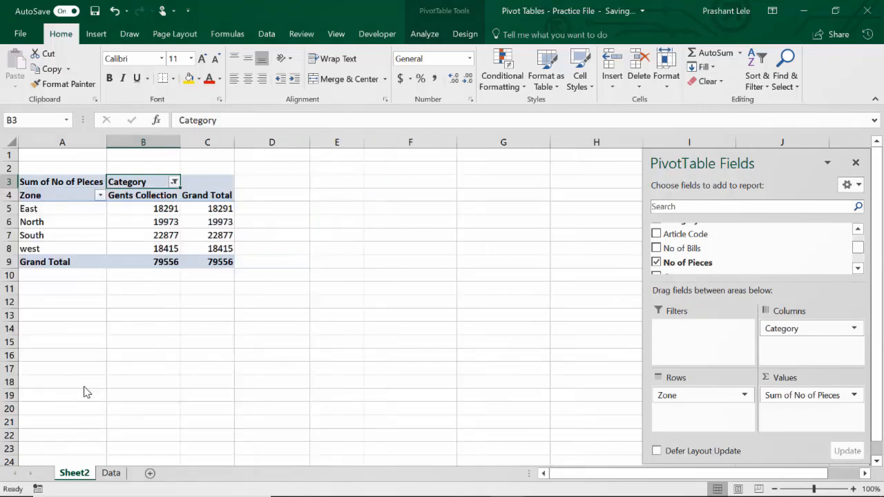
- Include Kids Collection alongside Gents Collection in the Category filter
{"action": "left_click", "coordinate": [174, 182]}
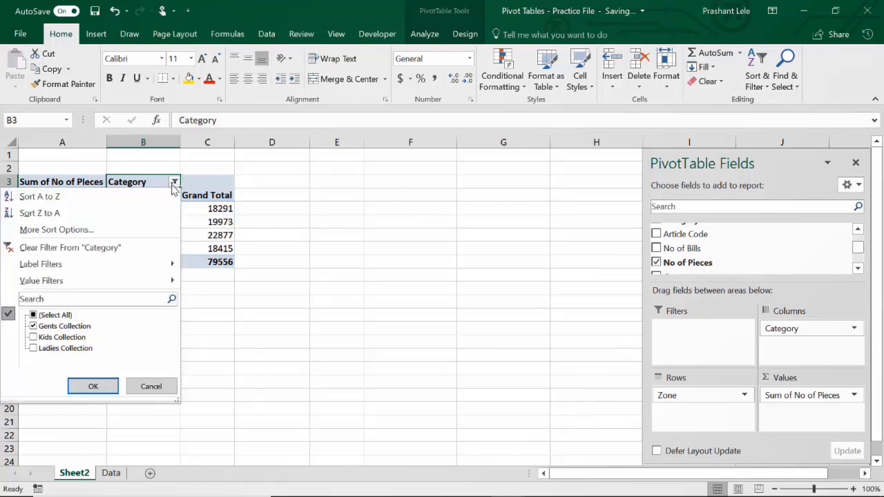
{"action": "left_click", "coordinate": [38, 338]}
{"action": "left_click", "coordinate": [93, 386]}
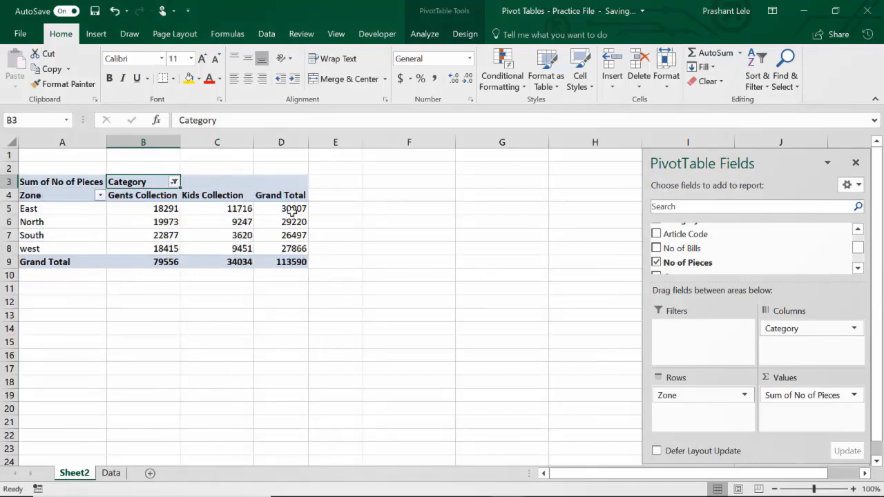
- Reselect all categories in the Category filter
{"action": "mouse_move", "coordinate": [294, 210]}
{"action": "left_click", "coordinate": [174, 181]}
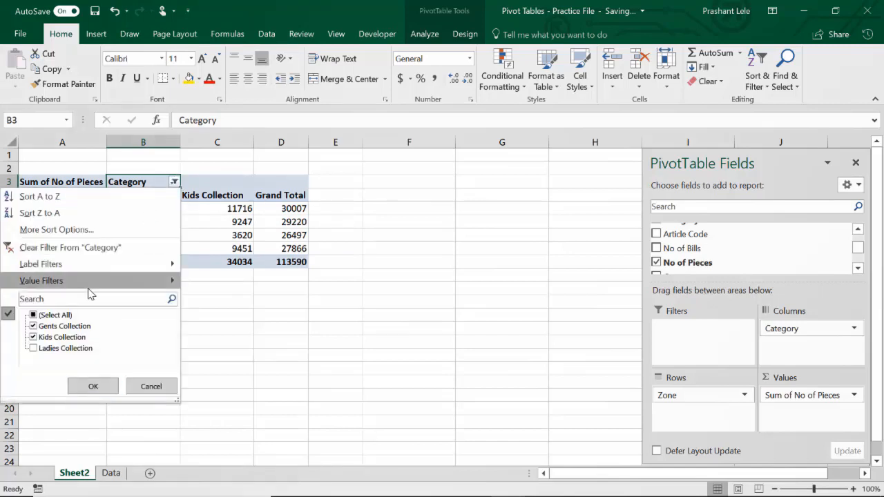
{"action": "left_click", "coordinate": [35, 316]}
{"action": "left_click", "coordinate": [91, 386]}
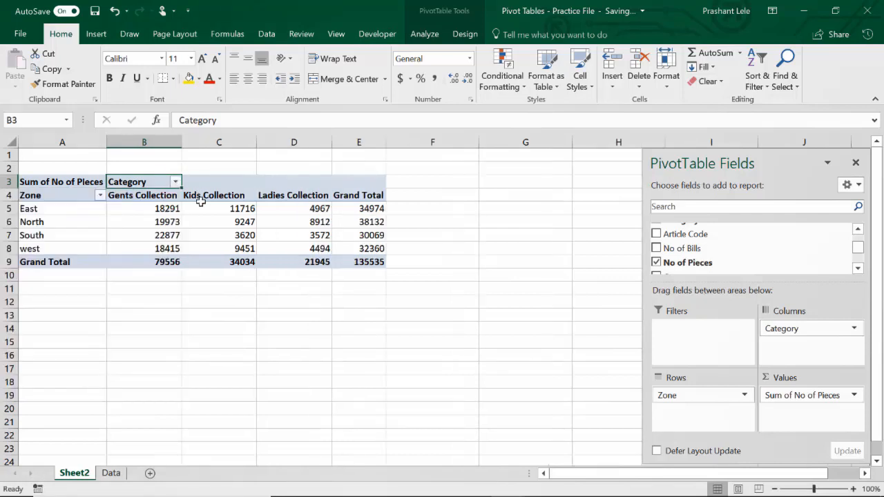
- Add the Store Name field to the pivot table as a report filter
{"action": "left_click", "coordinate": [365, 189]}
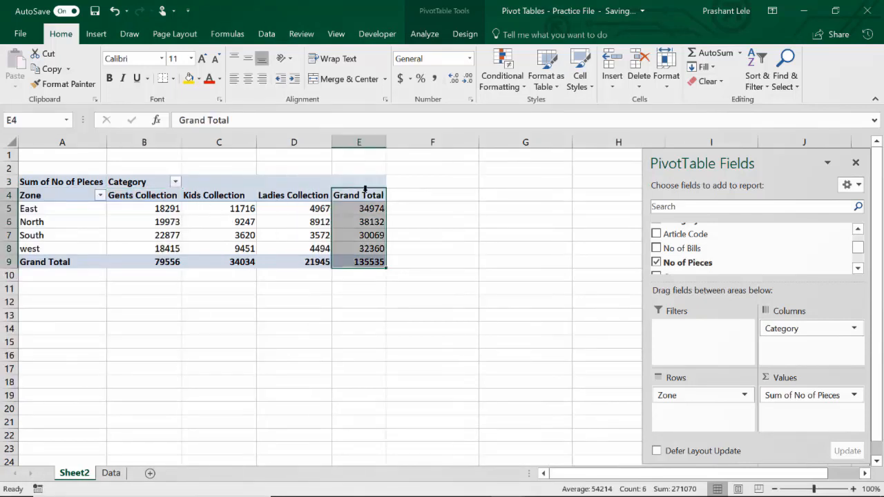
{"action": "left_click", "coordinate": [362, 261]}
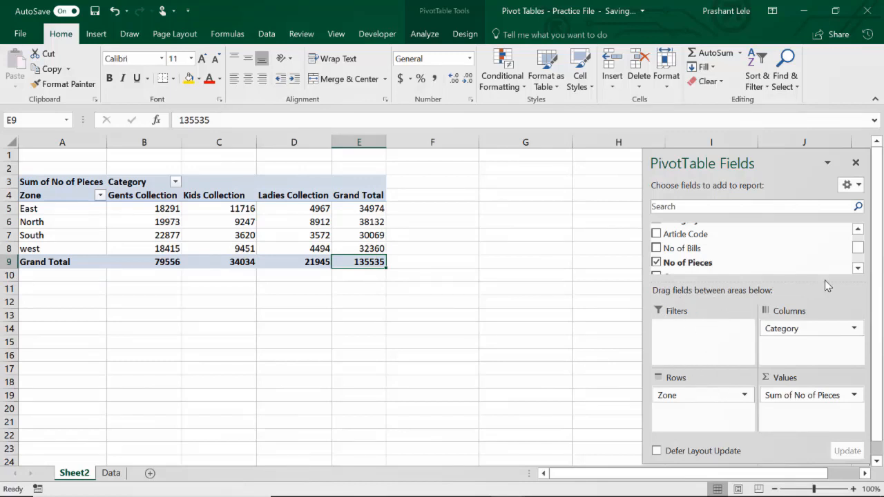
{"action": "left_click_drag", "start_coordinate": [857, 250], "coordinate": [857, 238]}
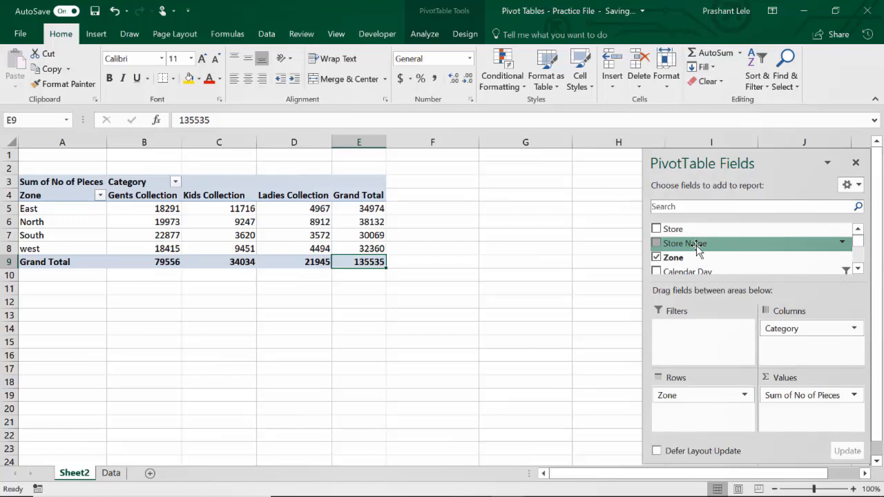
{"action": "left_click_drag", "start_coordinate": [696, 251], "coordinate": [708, 346]}
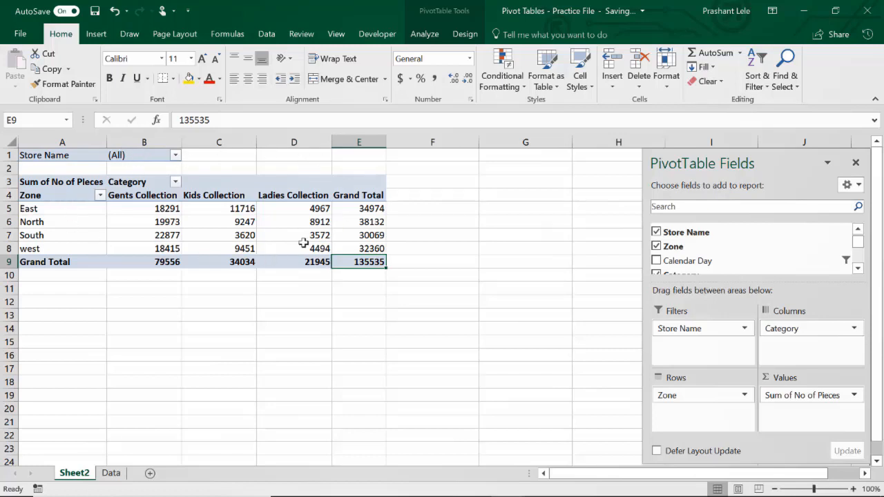
- Filter the pivot table by the Store Name Jamshedpur
{"action": "mouse_move", "coordinate": [270, 254]}
{"action": "left_click", "coordinate": [176, 155]}
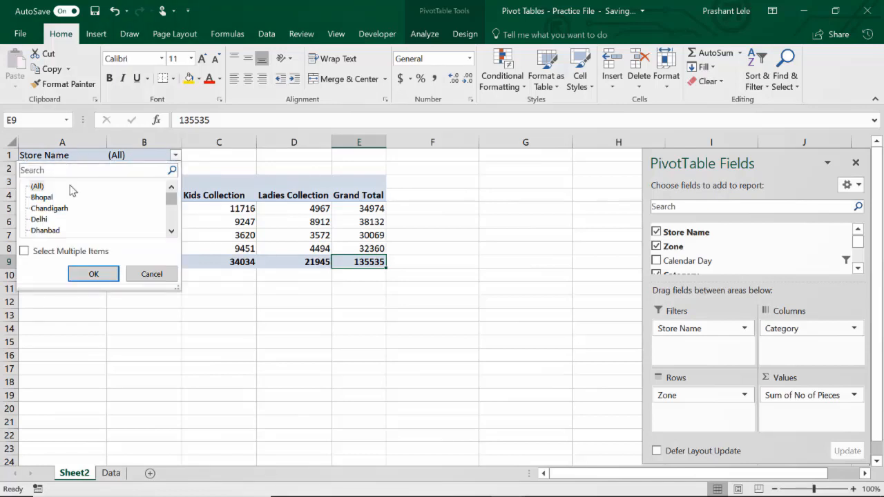
{"action": "left_click", "coordinate": [172, 231]}
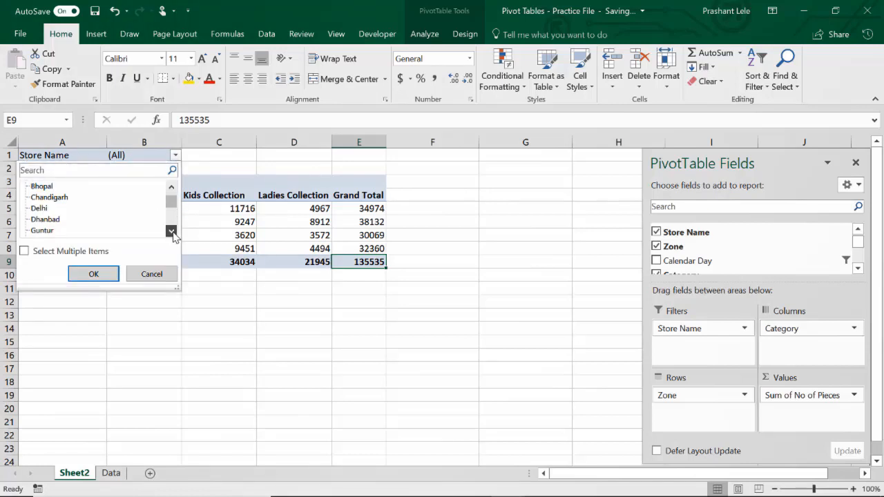
{"action": "left_click", "coordinate": [172, 231]}
{"action": "left_click", "coordinate": [172, 232]}
{"action": "left_click", "coordinate": [172, 232]}
{"action": "left_click", "coordinate": [172, 232]}
{"action": "left_click", "coordinate": [172, 231]}
{"action": "left_click", "coordinate": [172, 231]}
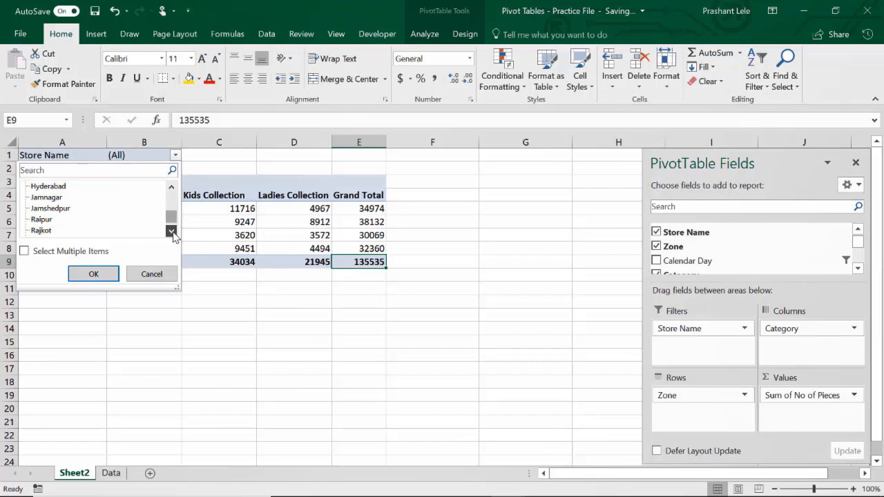
{"action": "left_click", "coordinate": [172, 231]}
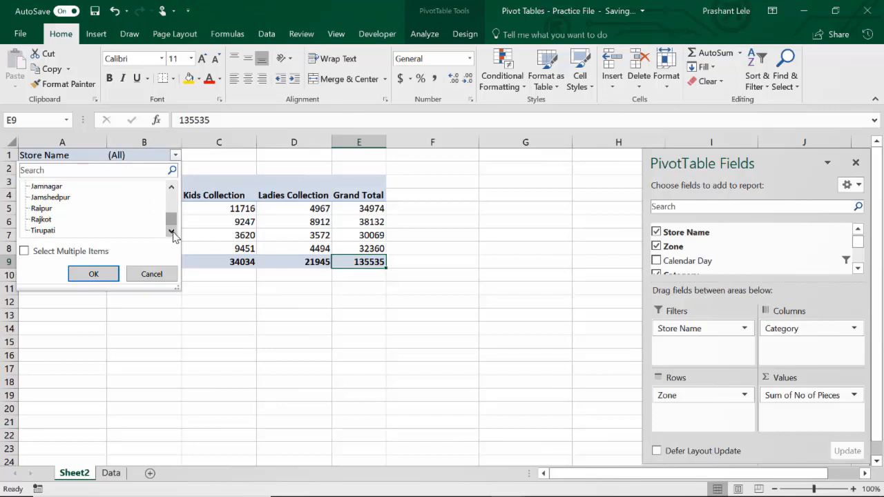
{"action": "left_click", "coordinate": [55, 200]}
{"action": "left_click", "coordinate": [94, 274]}
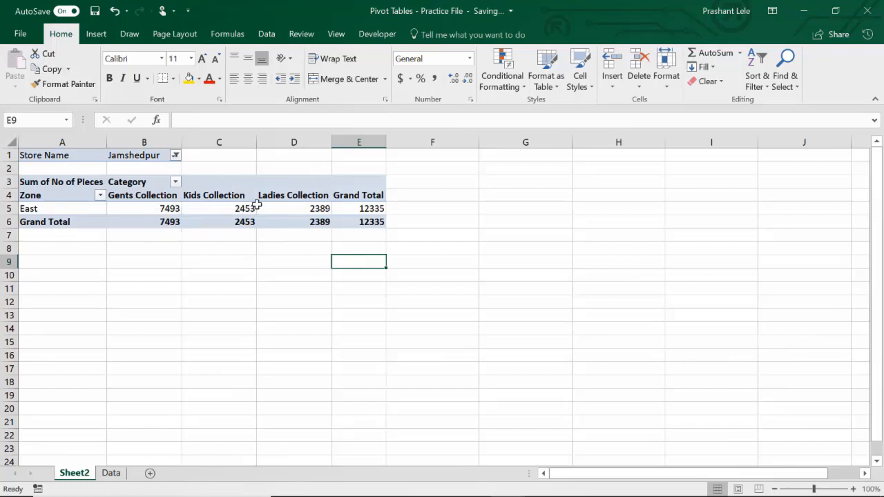
- Allow selecting multiple items in the Store Name filter and select all stores
{"action": "left_click", "coordinate": [176, 156]}
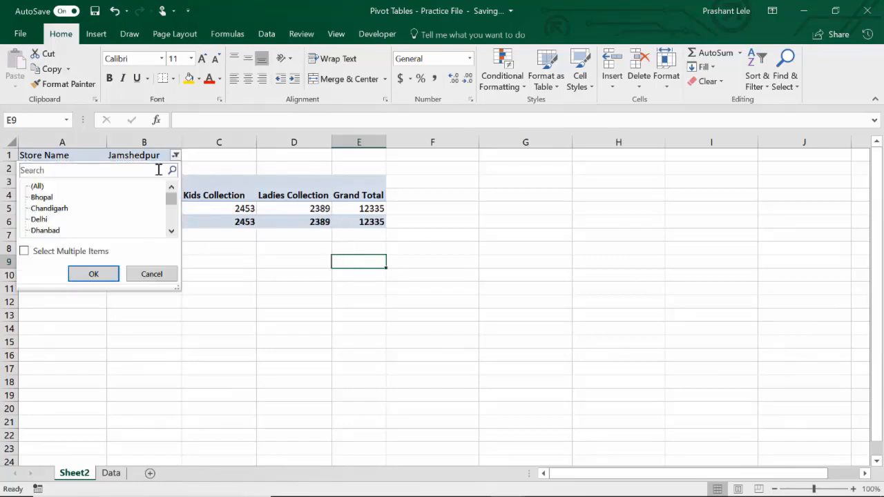
{"action": "left_click", "coordinate": [23, 253]}
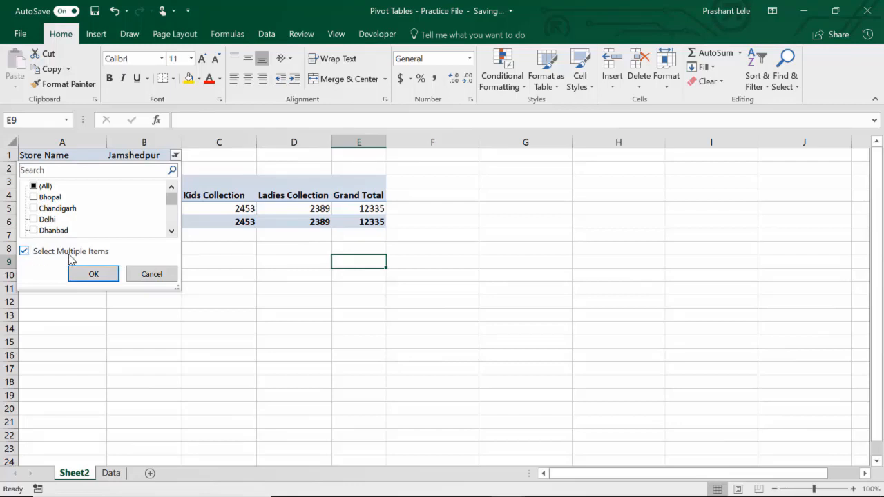
{"action": "left_click", "coordinate": [39, 188]}
{"action": "left_click", "coordinate": [93, 274]}
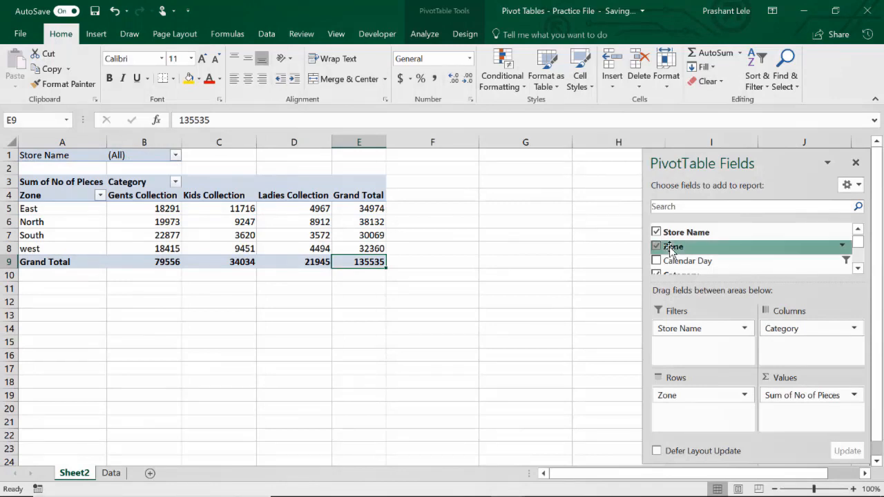
- Add the Article Code field as a second report filter below Store Name
{"action": "left_click", "coordinate": [858, 269]}
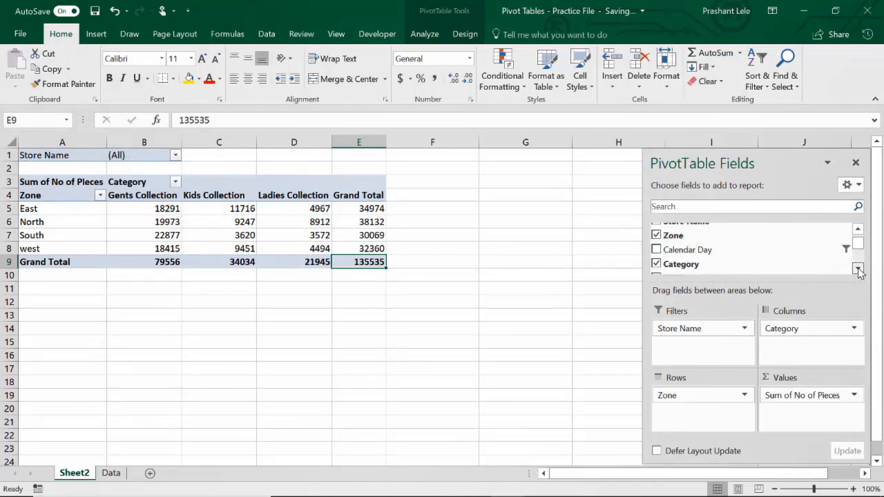
{"action": "left_click", "coordinate": [858, 269]}
{"action": "left_click", "coordinate": [858, 268]}
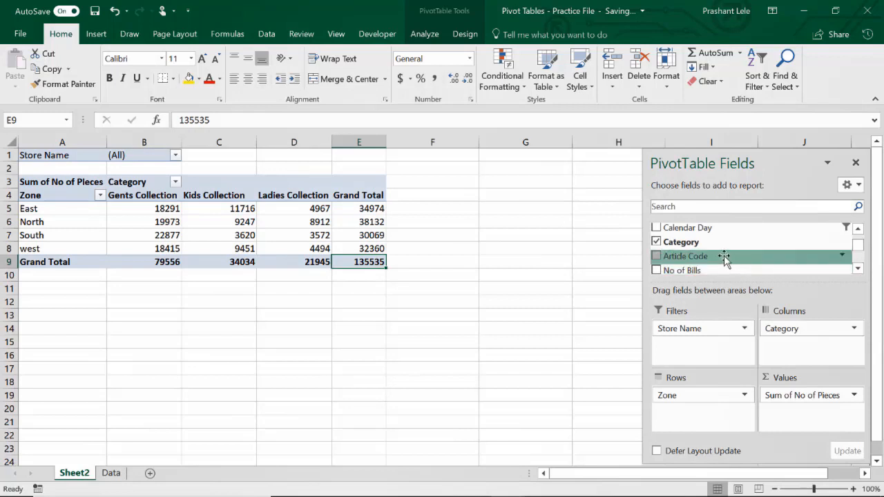
{"action": "left_click_drag", "start_coordinate": [725, 258], "coordinate": [724, 354]}
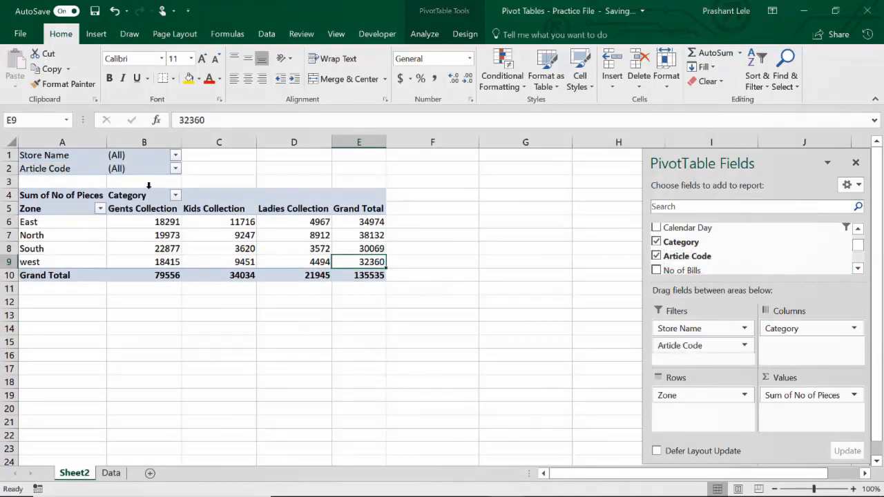
- Filter the pivot table by Store Name to include only Bhopal
{"action": "left_click", "coordinate": [175, 155]}
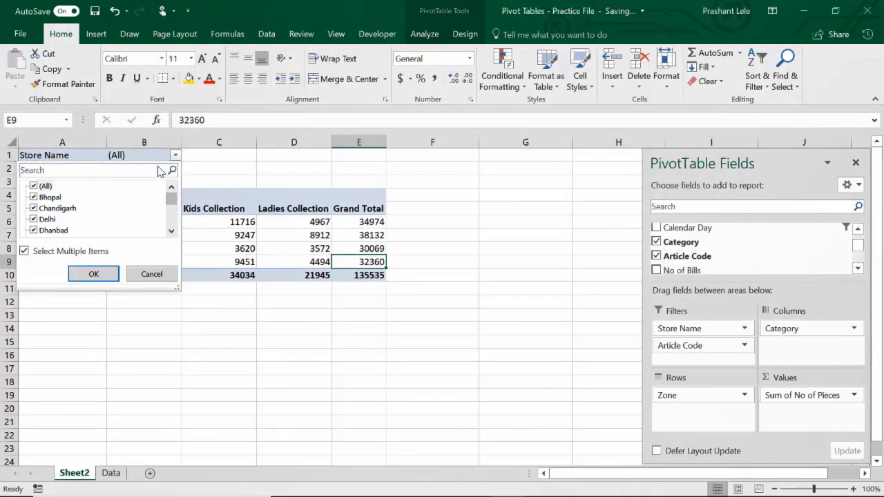
{"action": "left_click", "coordinate": [34, 186]}
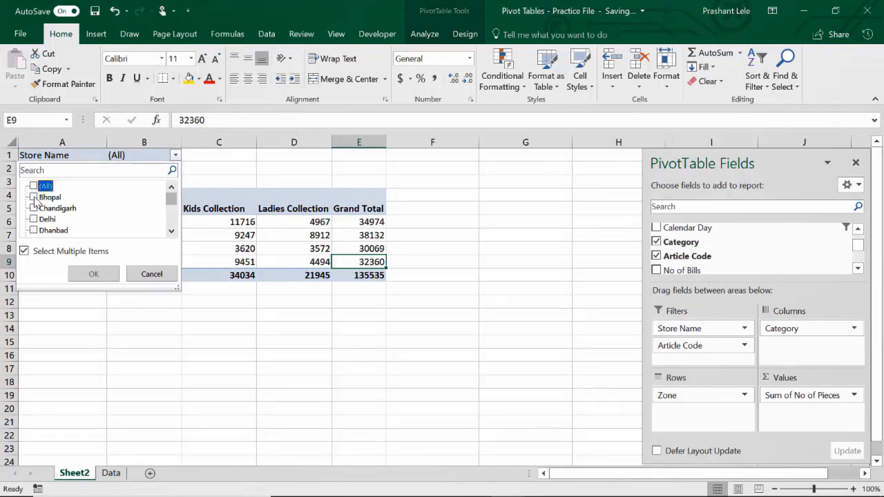
{"action": "left_click", "coordinate": [35, 198]}
{"action": "left_click", "coordinate": [90, 274]}
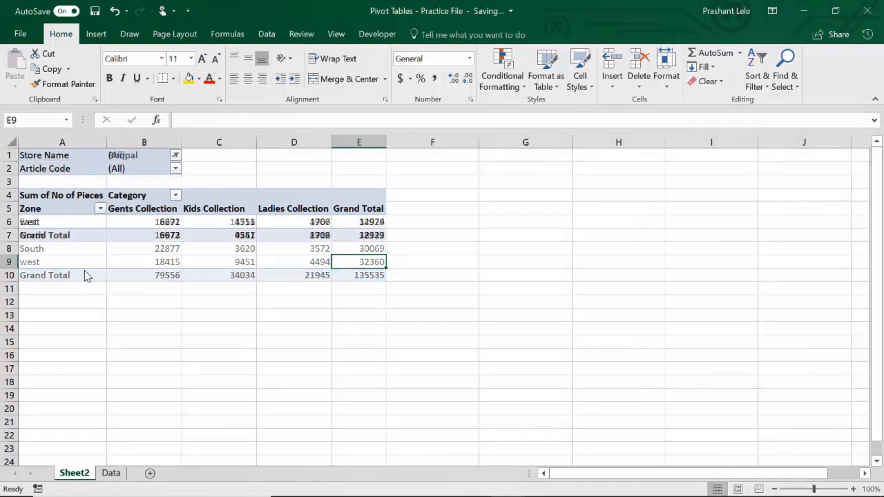
- Filter the pivot table by the Article Code Bags
{"action": "left_click", "coordinate": [176, 169]}
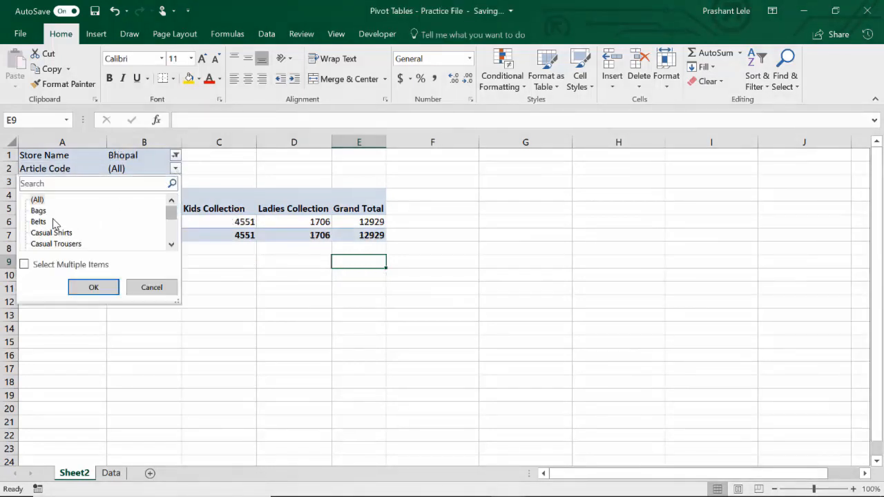
{"action": "left_click", "coordinate": [40, 212]}
{"action": "left_click", "coordinate": [95, 291]}
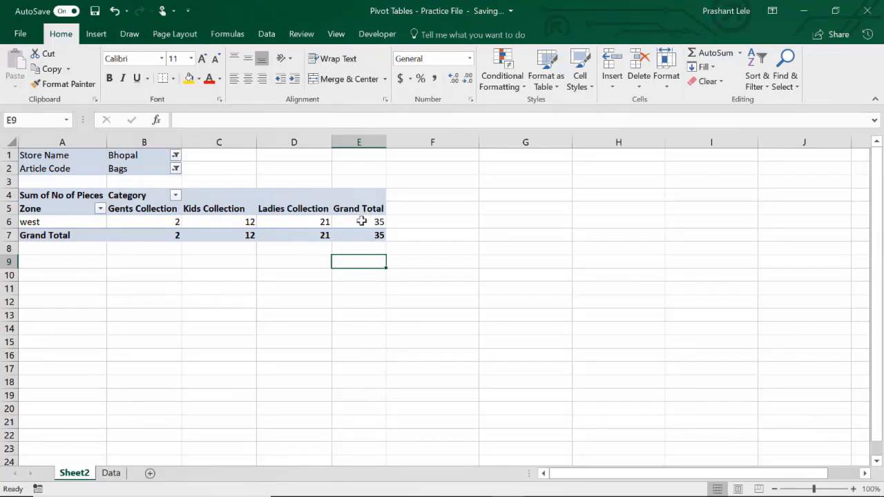
- Add the Calendar Day field as a third report filter below Article Code
{"action": "left_click", "coordinate": [359, 222]}
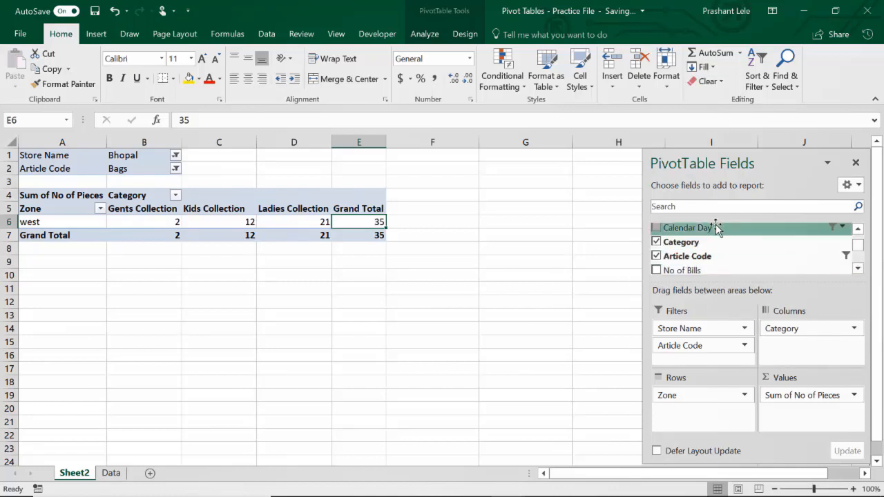
{"action": "left_click_drag", "start_coordinate": [714, 228], "coordinate": [723, 365]}
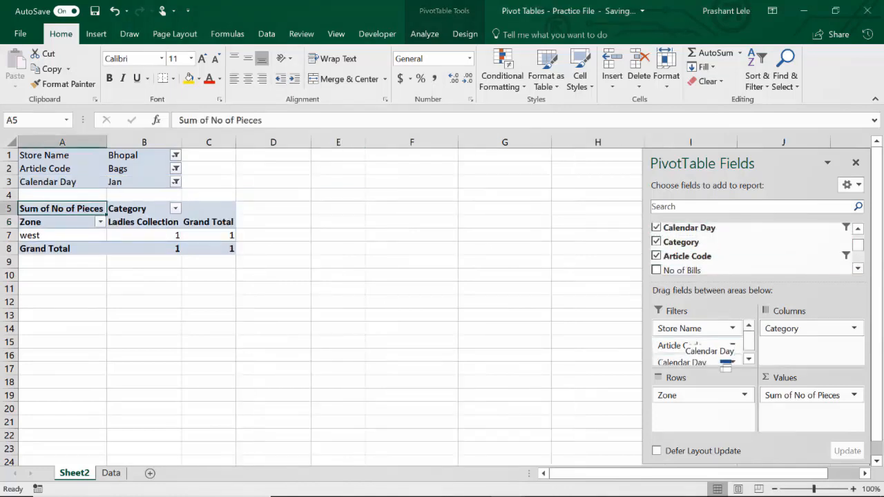
- Change the Calendar Day filter so that only Feb is included instead of Jan
{"action": "left_click", "coordinate": [176, 182]}
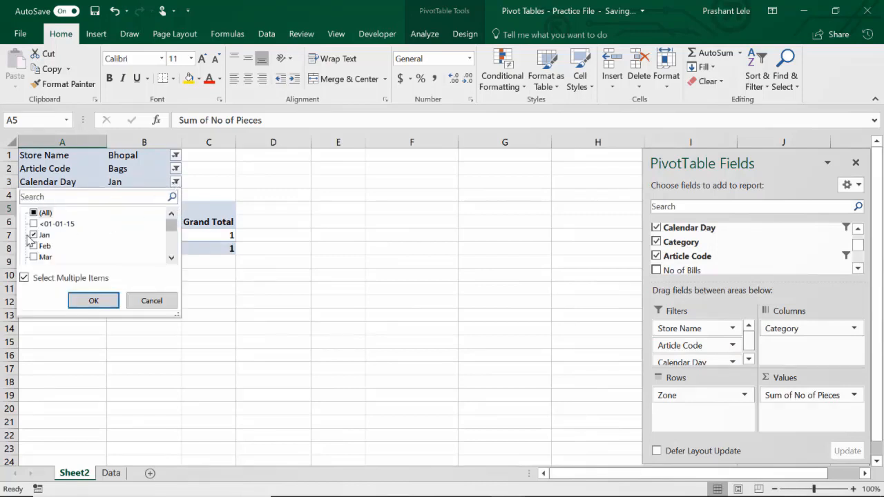
{"action": "left_click", "coordinate": [34, 235]}
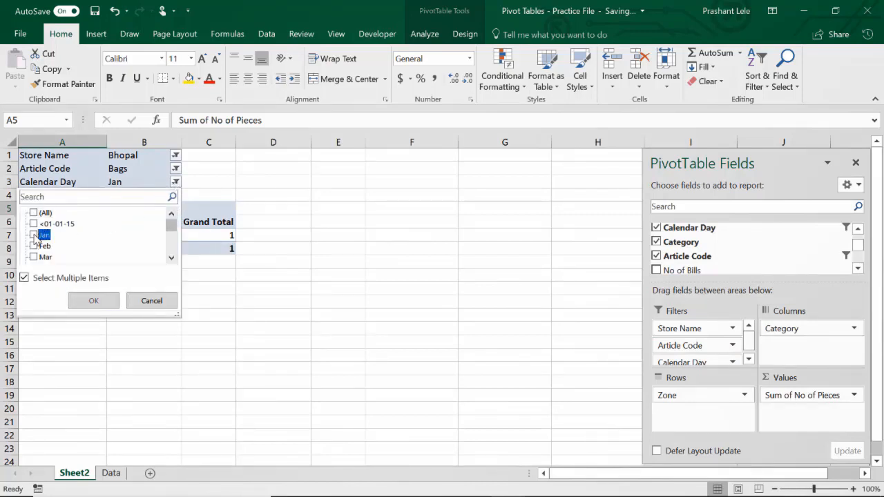
{"action": "left_click", "coordinate": [34, 246]}
{"action": "left_click", "coordinate": [83, 300]}
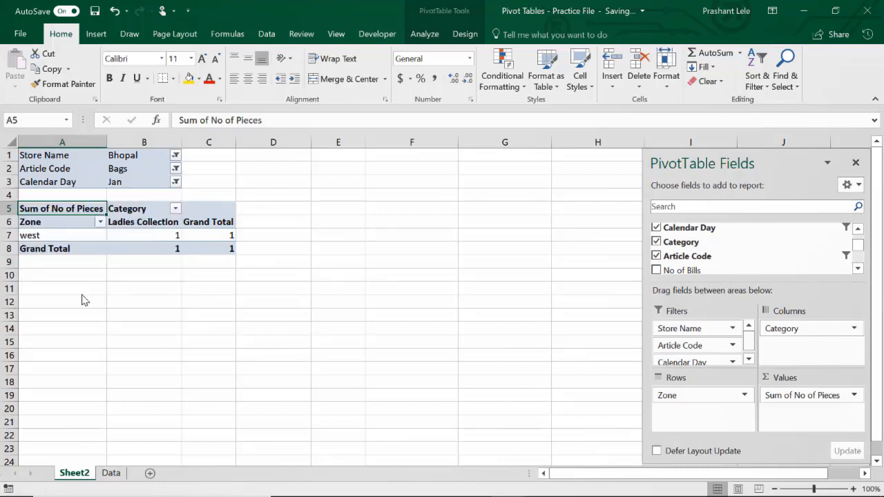
- Include all dates in the Calendar Day filter and select the west zone's grand total cell
{"action": "left_click", "coordinate": [176, 182]}
{"action": "left_click", "coordinate": [34, 213]}
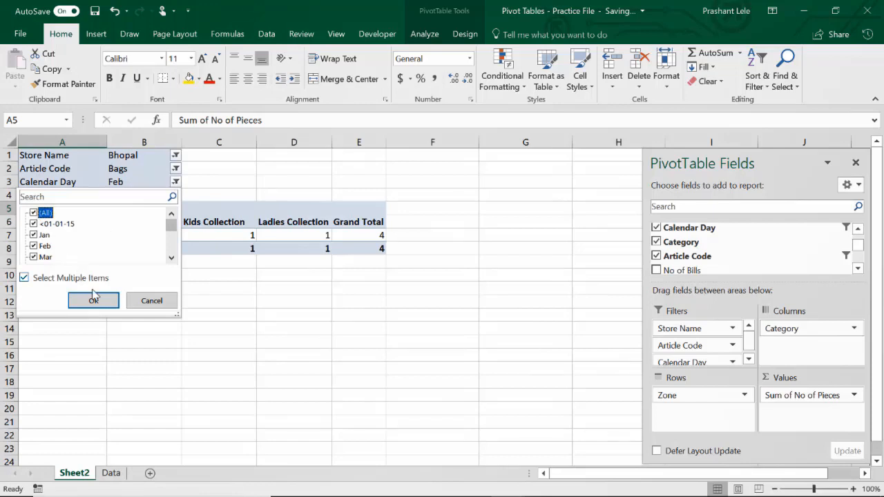
{"action": "left_click", "coordinate": [94, 301]}
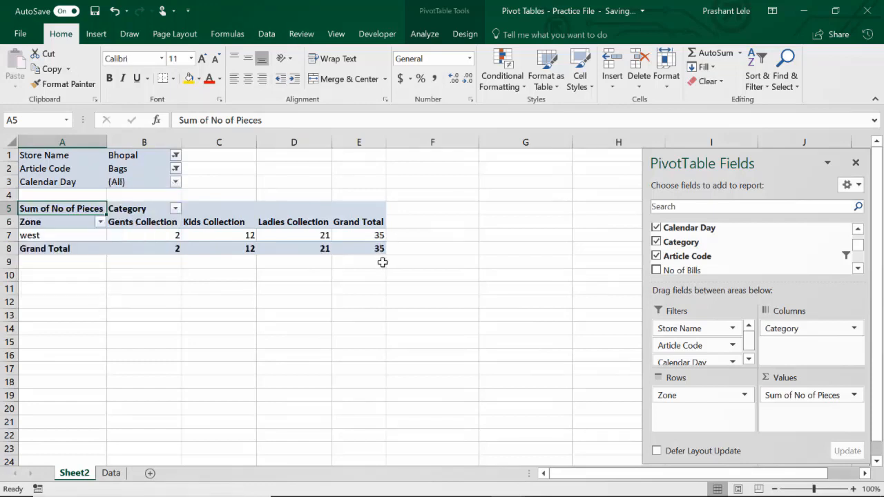
{"action": "left_click", "coordinate": [373, 239]}
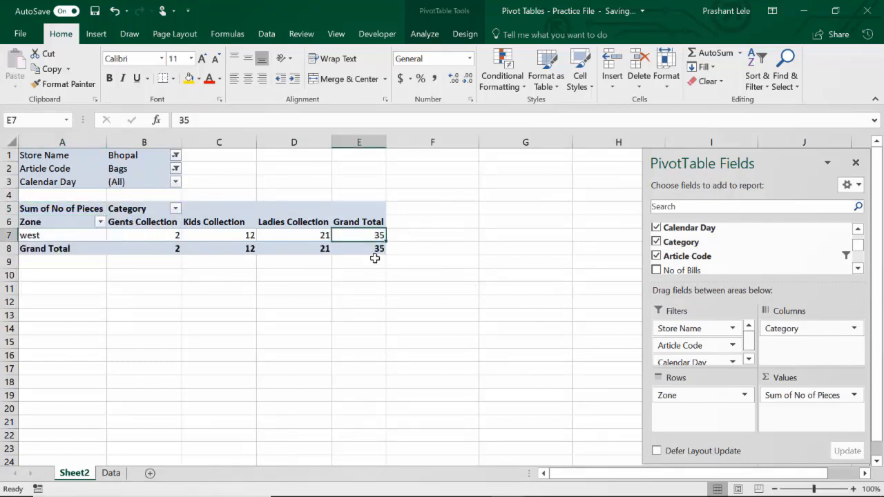